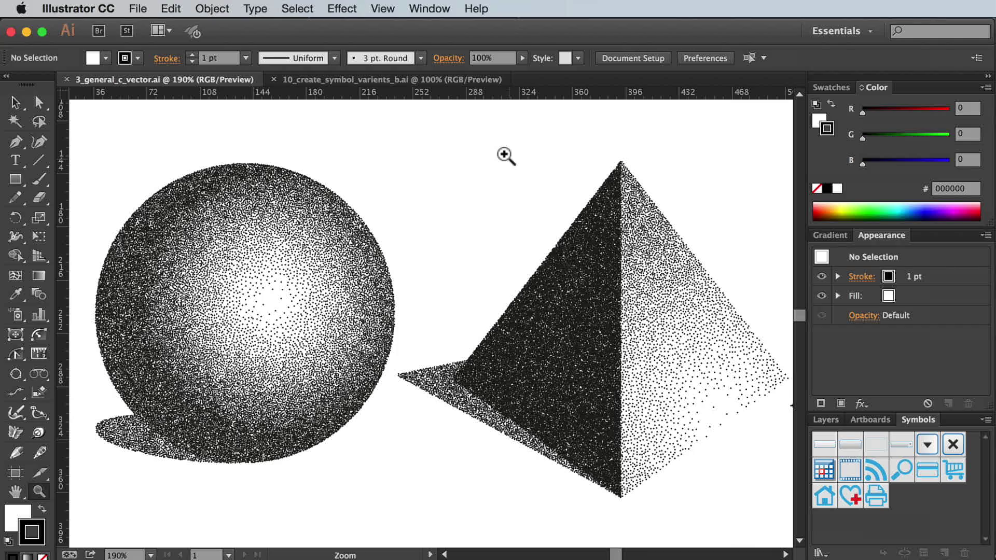
Zoom in on the stippled sphere's dots, then on the rabbit document's fur texture.
{"action": "left_click_drag", "start_coordinate": [256, 251], "coordinate": [405, 340]}
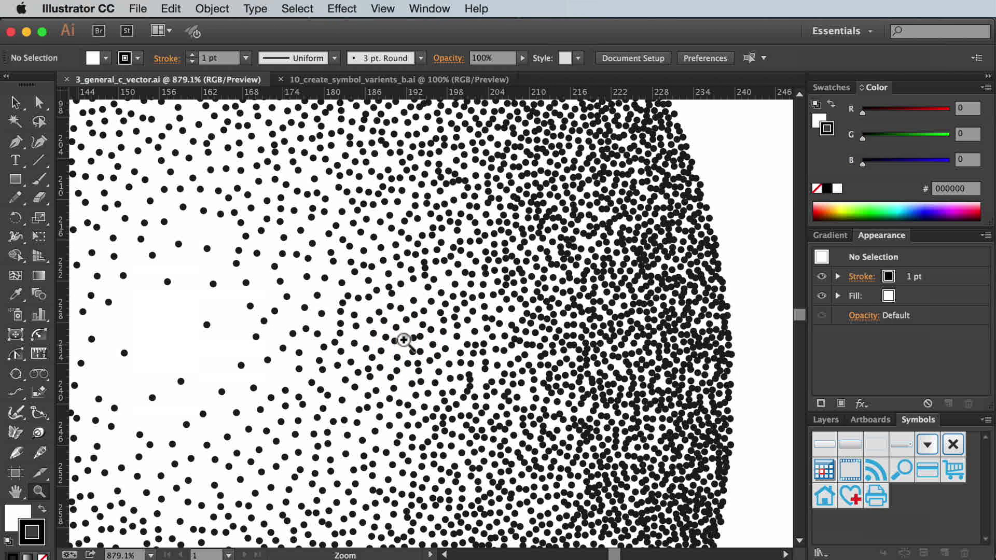
{"action": "left_click", "coordinate": [377, 79]}
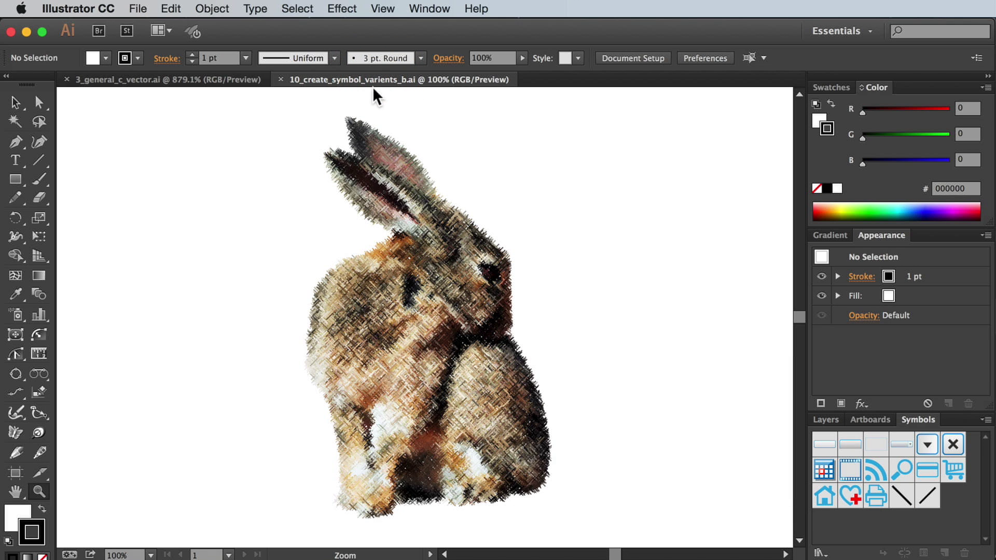
{"action": "left_click_drag", "start_coordinate": [341, 256], "coordinate": [409, 334]}
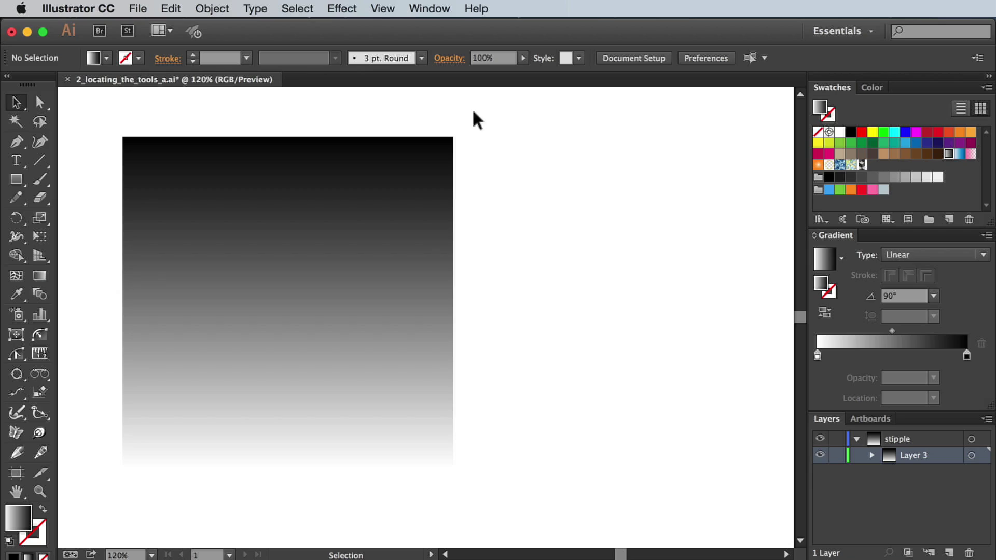
{"action": "left_click", "coordinate": [451, 10]}
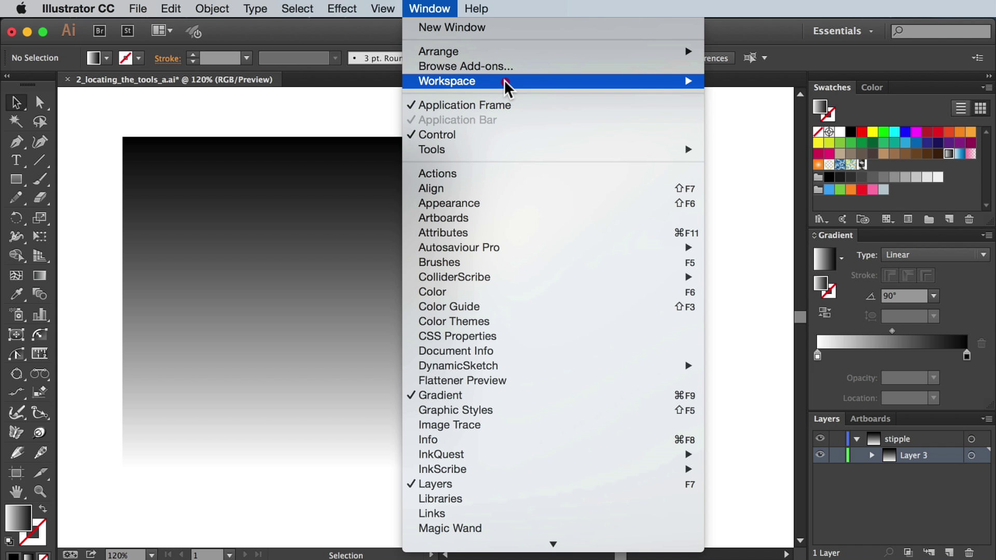
{"action": "mouse_move", "coordinate": [447, 81]}
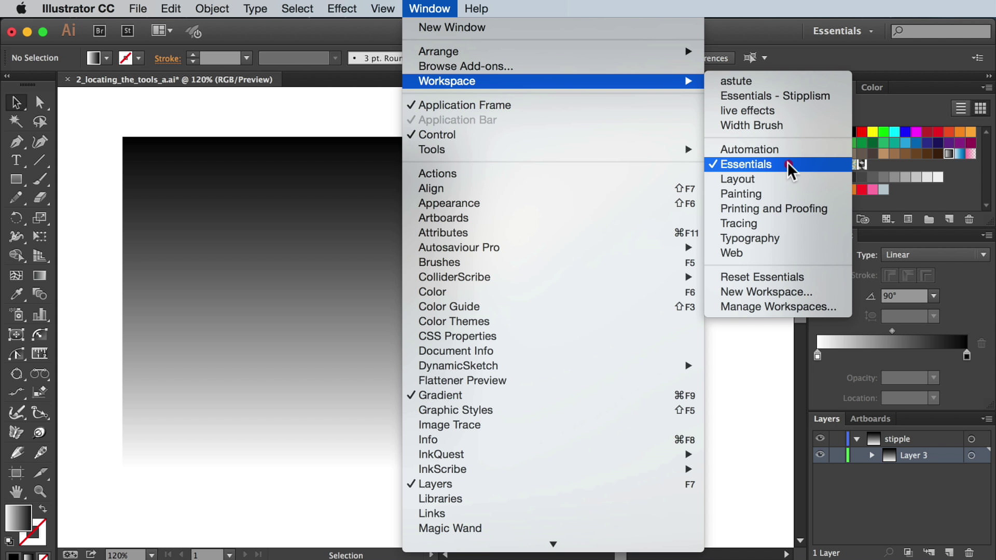
{"action": "left_click", "coordinate": [792, 166]}
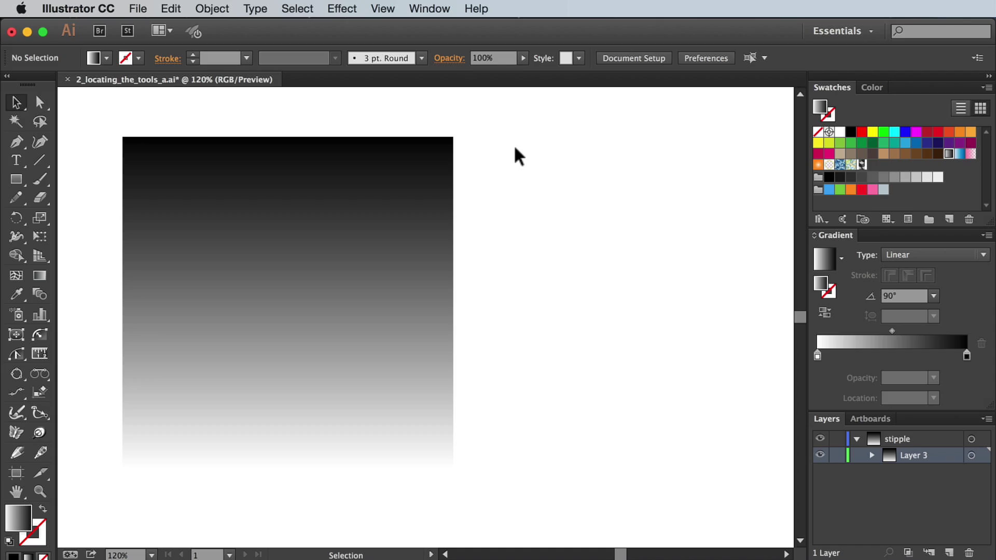
Select the gradient rectangle and bring up the Effect menu's Stipplism options.
{"action": "left_click", "coordinate": [416, 170]}
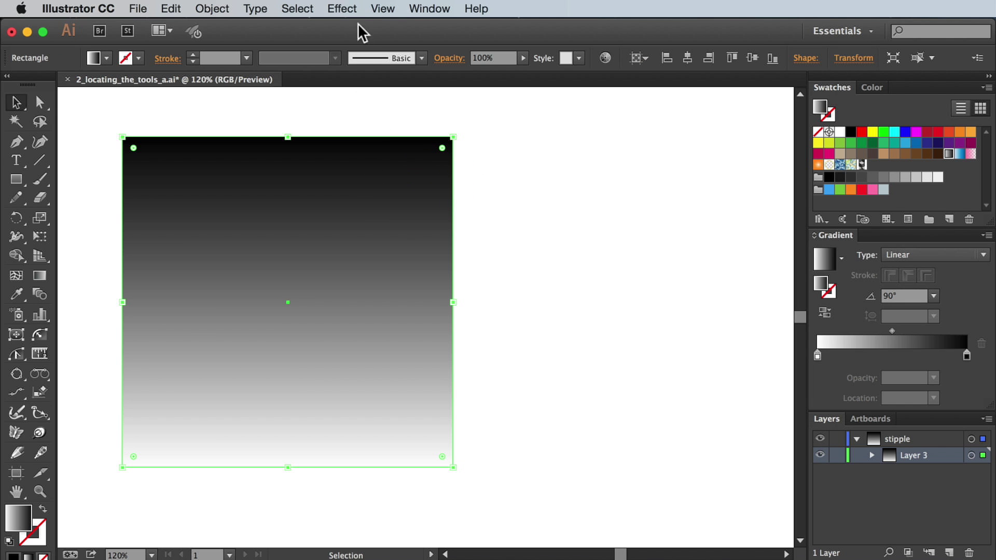
{"action": "left_click", "coordinate": [362, 10]}
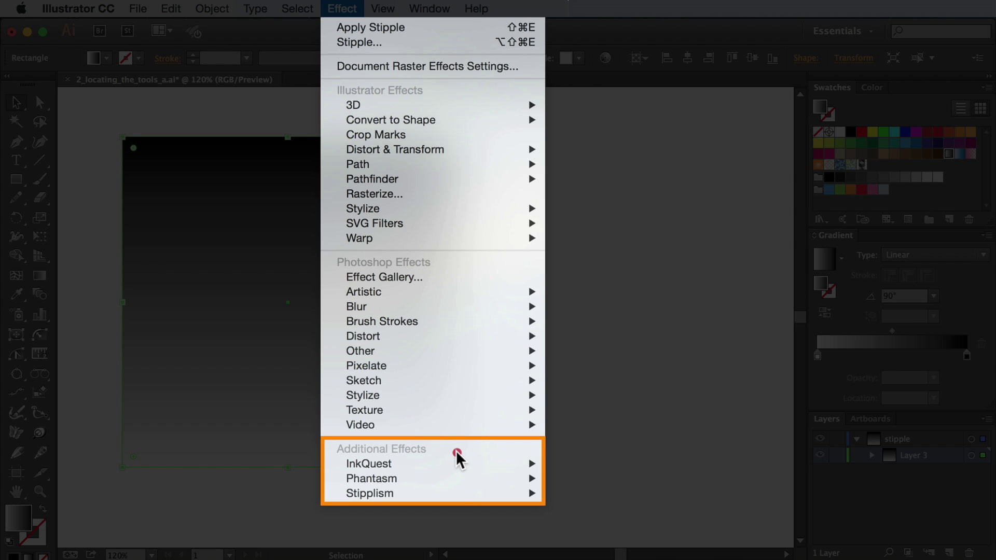
{"action": "mouse_move", "coordinate": [389, 494]}
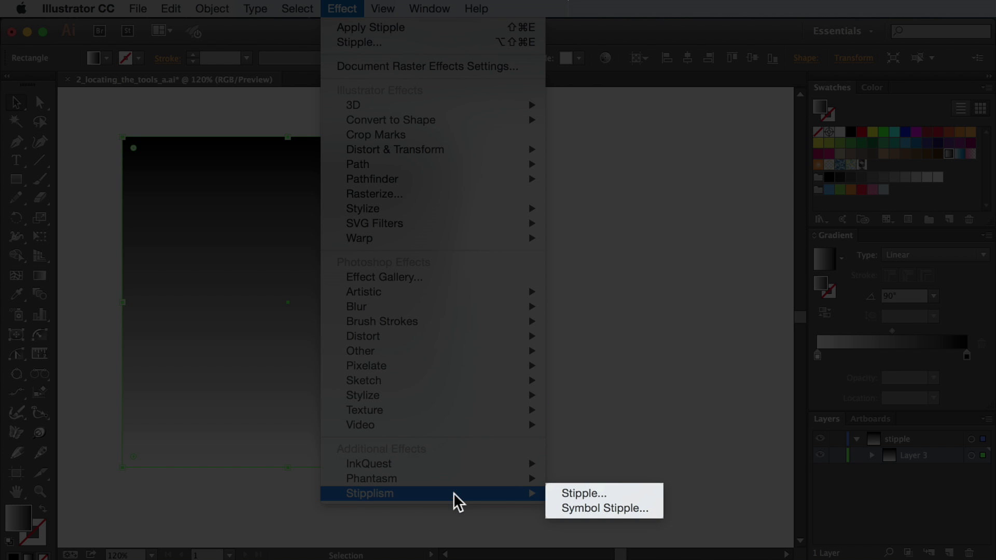
Apply the Stipple effect to the rectangle with default settings, previewing the dots first.
{"action": "left_click", "coordinate": [658, 495]}
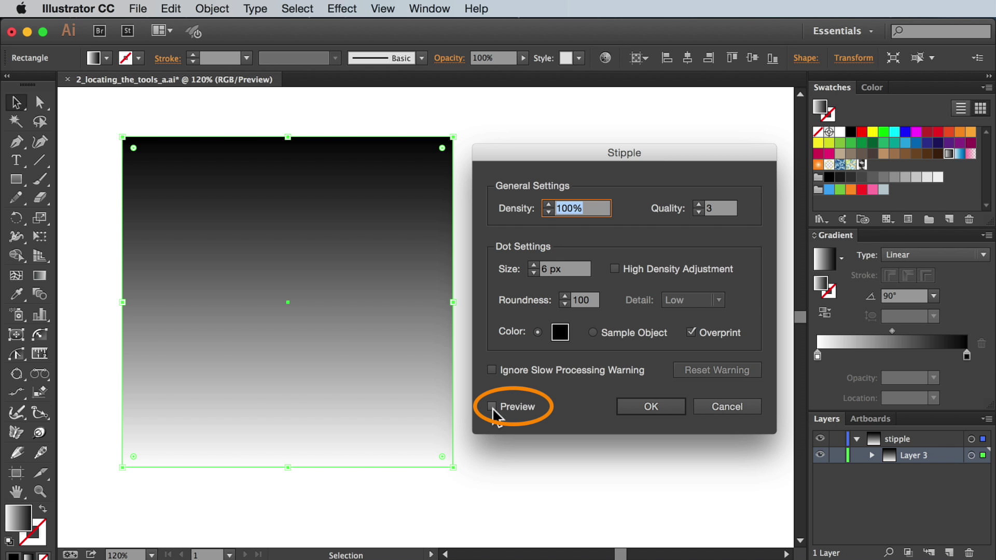
{"action": "left_click", "coordinate": [493, 407]}
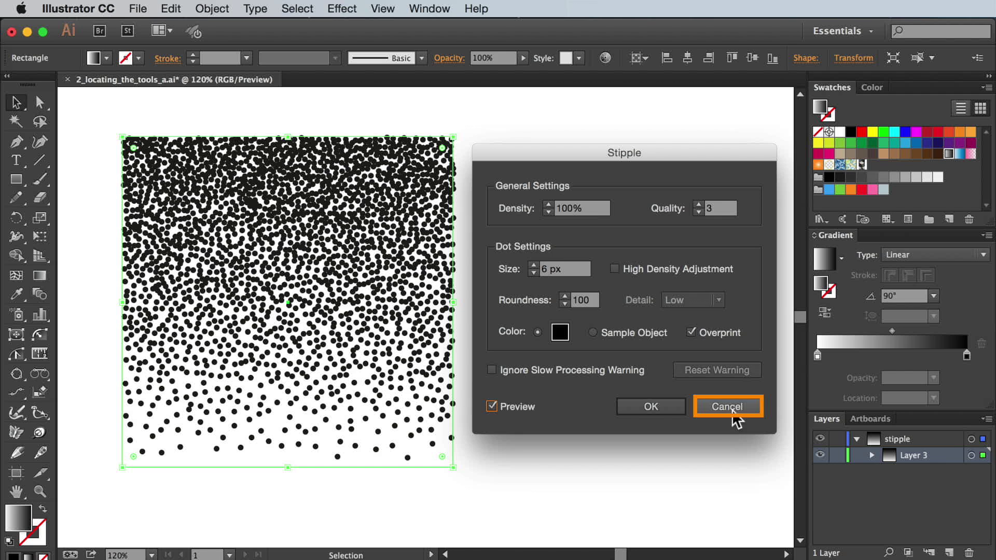
{"action": "left_click", "coordinate": [651, 408]}
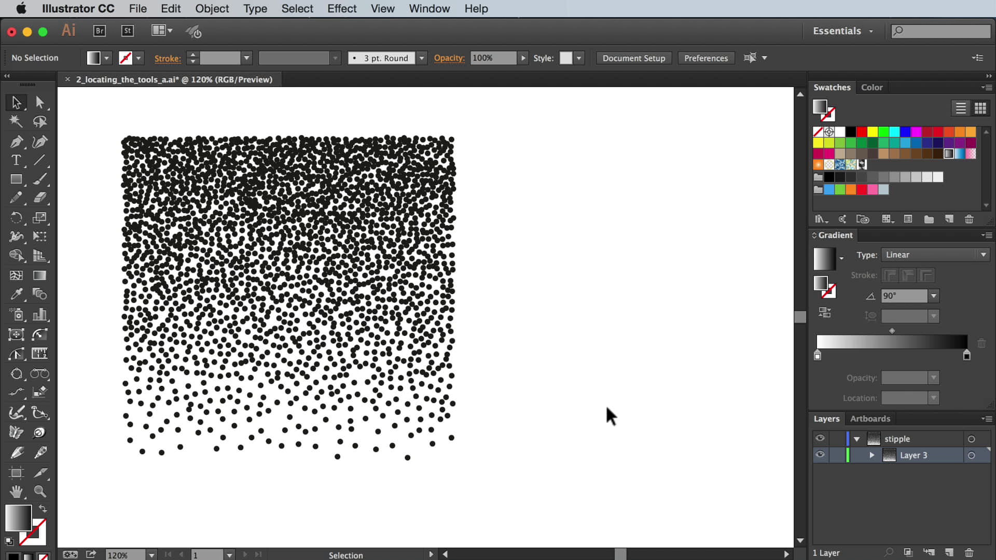
Show the Appearance panel and dock it beside the Gradient panel.
{"action": "left_click", "coordinate": [451, 10]}
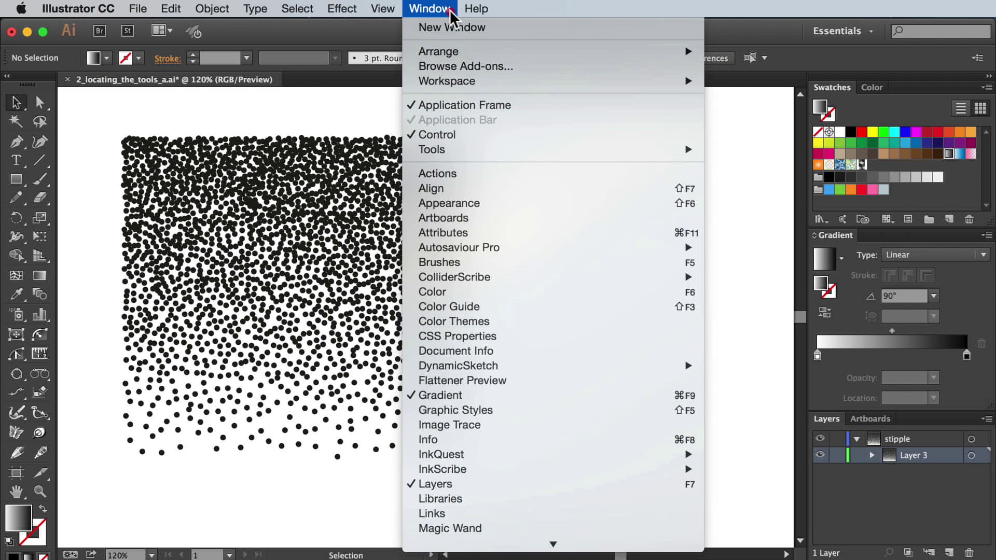
{"action": "left_click", "coordinate": [553, 203]}
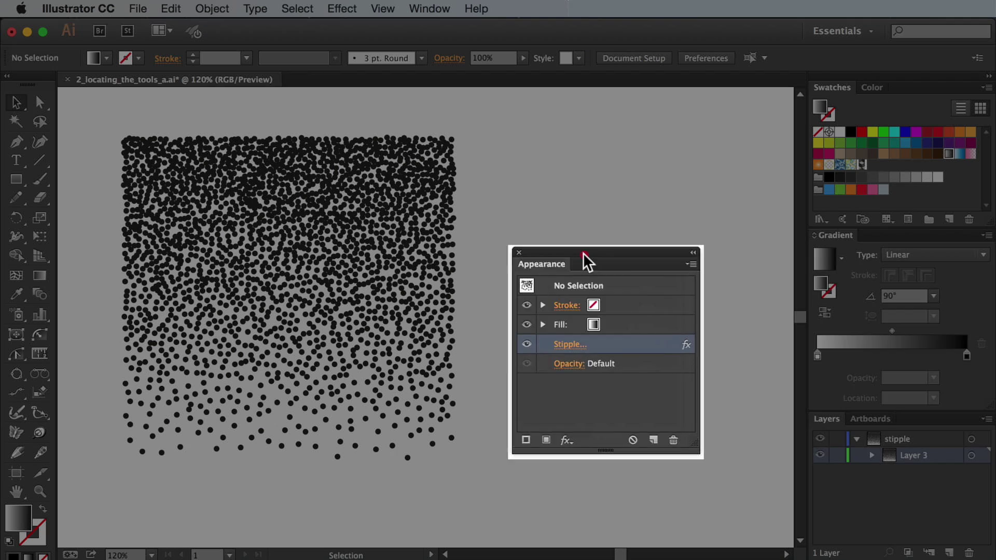
{"action": "left_click_drag", "start_coordinate": [588, 262], "coordinate": [877, 236]}
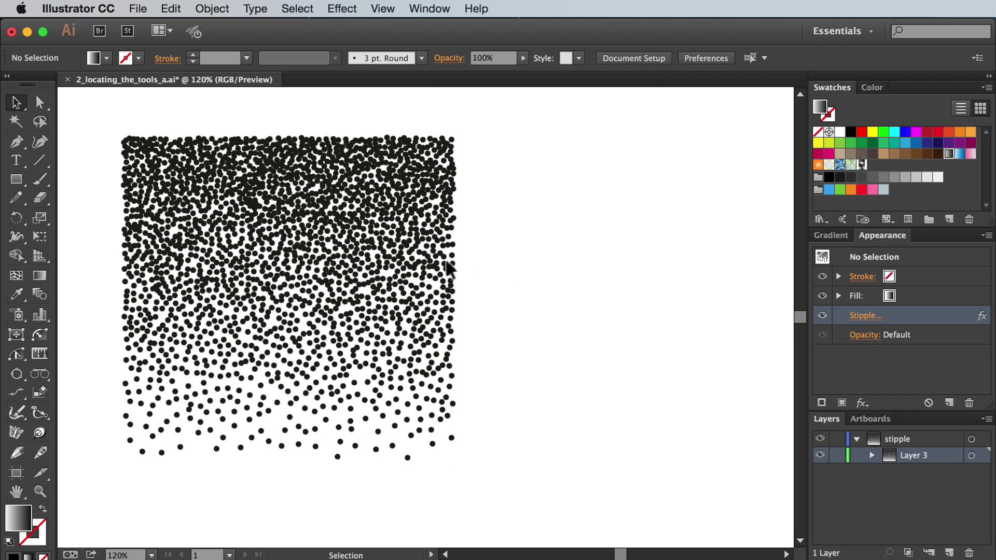
Toggle the rectangle's Stipple effect and Fill visibility off and back on in Appearance.
{"action": "left_click", "coordinate": [409, 269]}
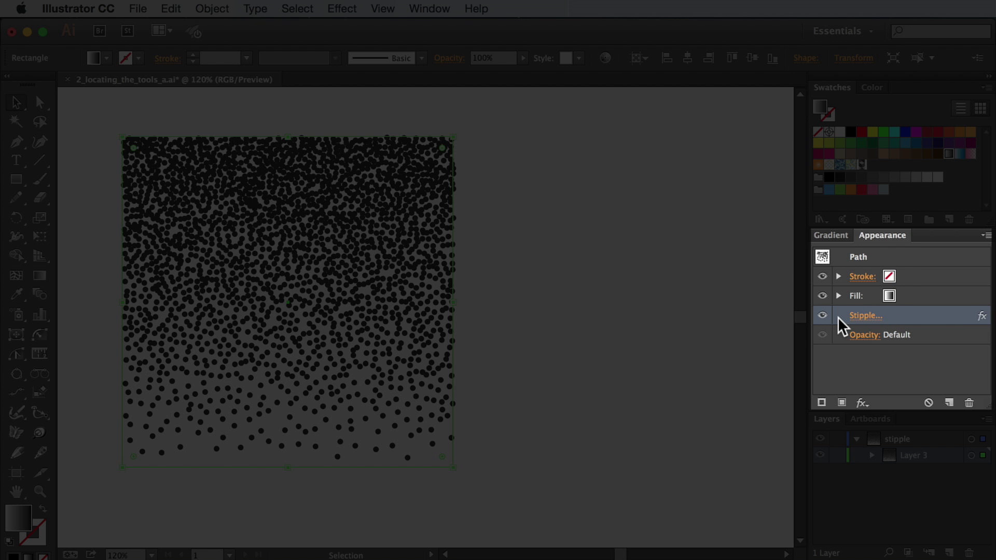
{"action": "left_click", "coordinate": [823, 315]}
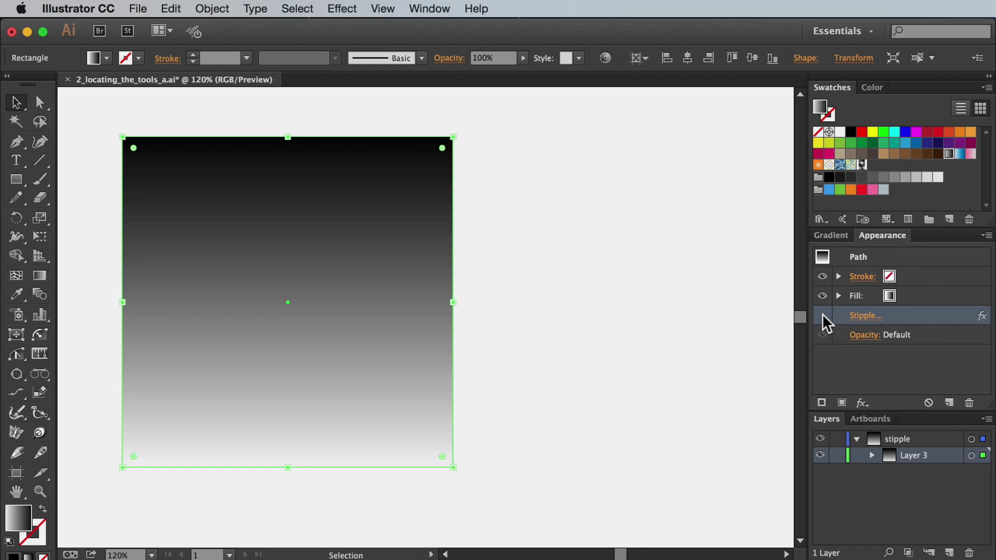
{"action": "left_click", "coordinate": [823, 316]}
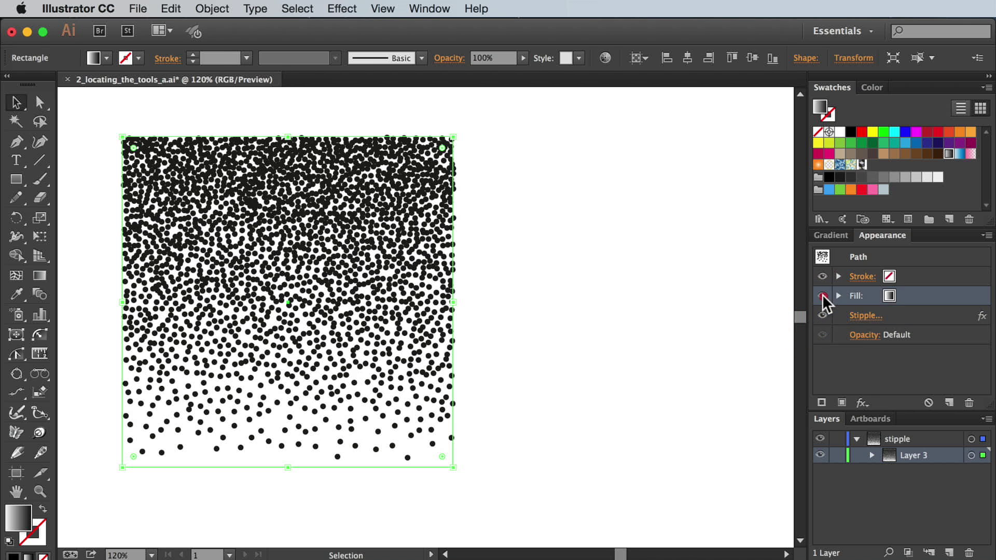
{"action": "left_click", "coordinate": [822, 296]}
{"action": "left_click", "coordinate": [823, 296]}
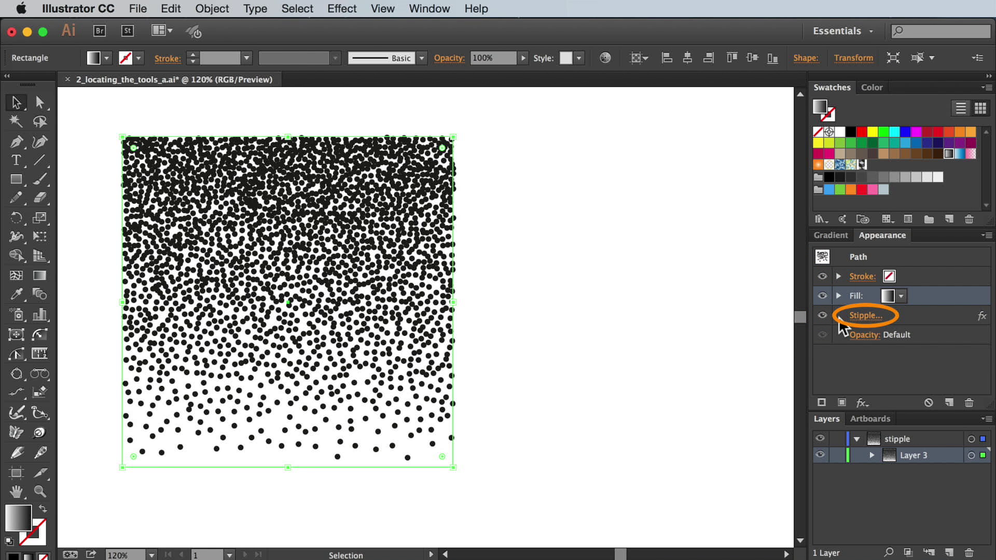
Reopen the Stipple settings from the Appearance panel and apply the adjusted values.
{"action": "left_click", "coordinate": [861, 316]}
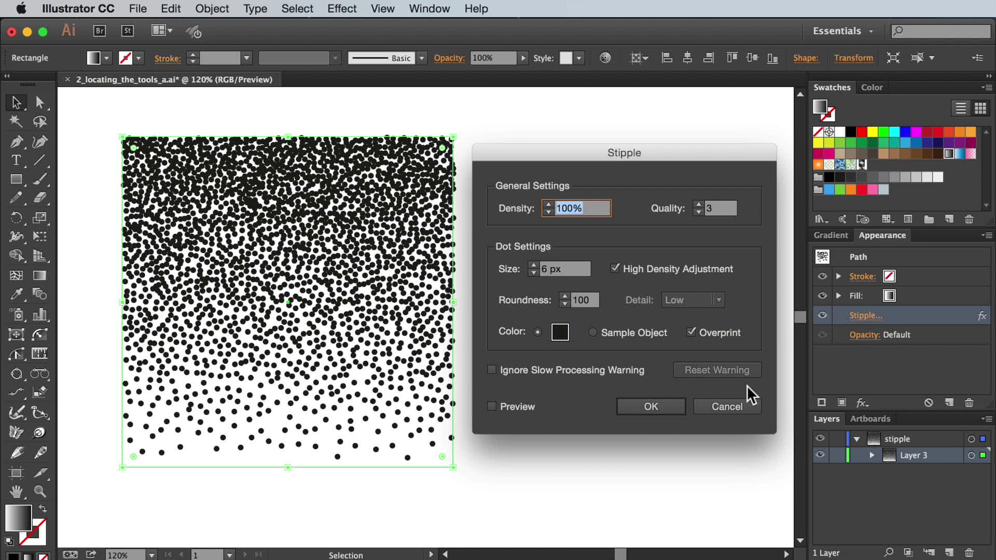
{"action": "left_click", "coordinate": [657, 409]}
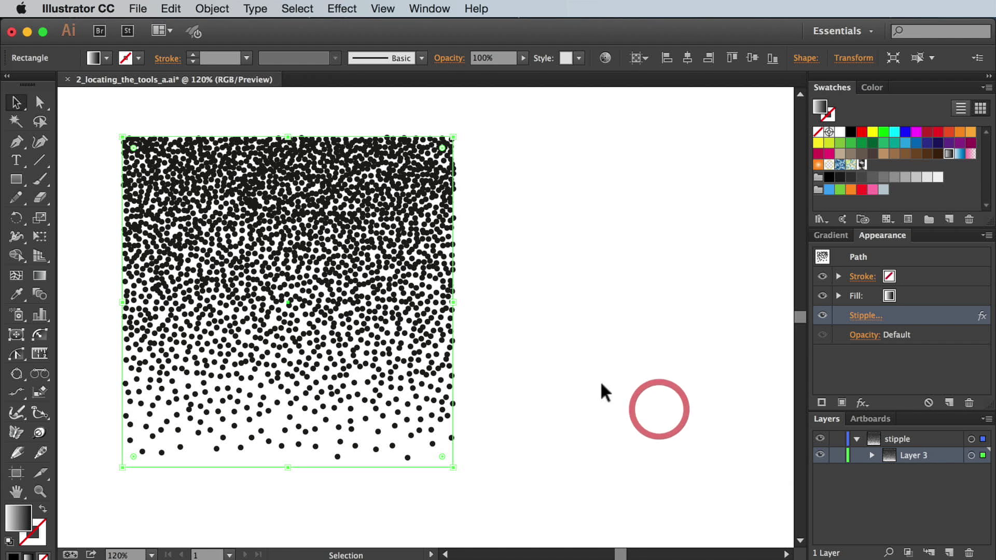
{"action": "left_click", "coordinate": [228, 8]}
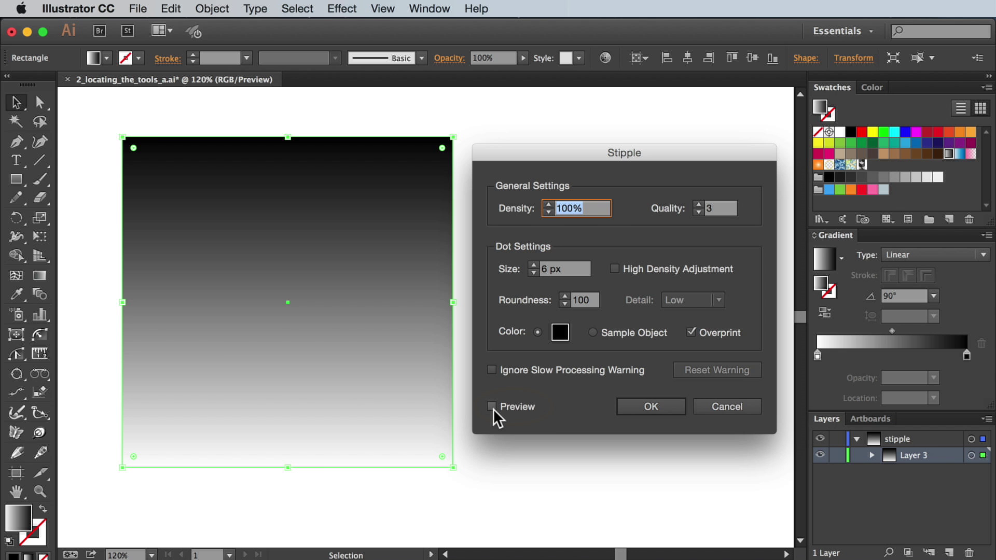
Preview and reapply the stipple dots, then reopen the Stipple entry's settings.
{"action": "left_click", "coordinate": [490, 407]}
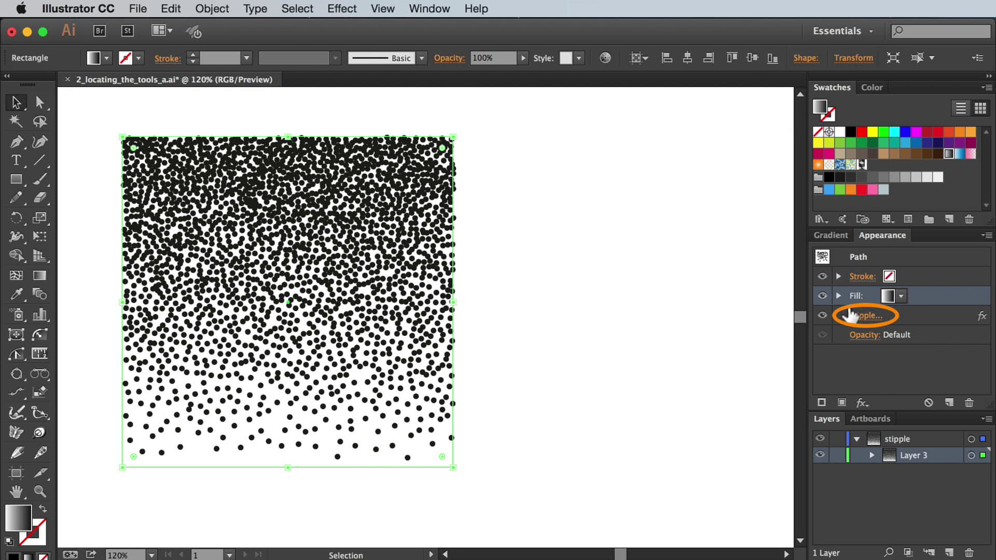
{"action": "left_click", "coordinate": [865, 317]}
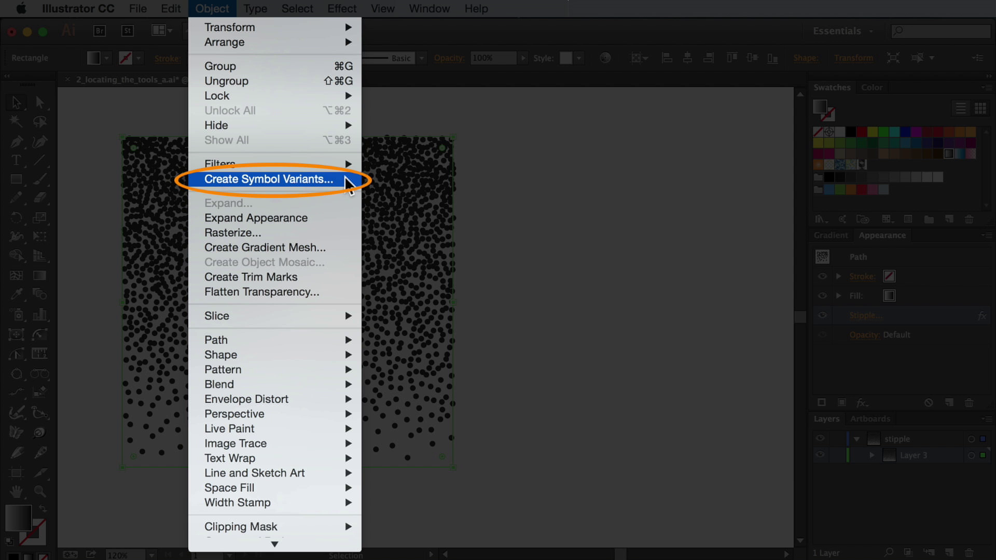